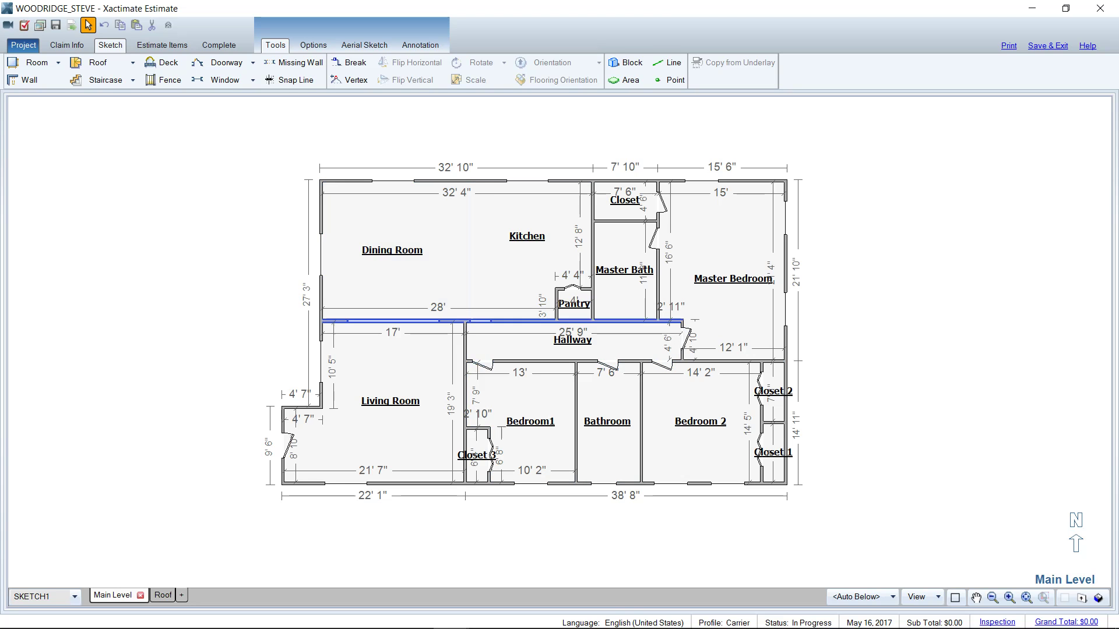
Select the dining room's top-wall window after dismissing the properties panel that popped up.
click(429, 184)
mouse_move(432, 186)
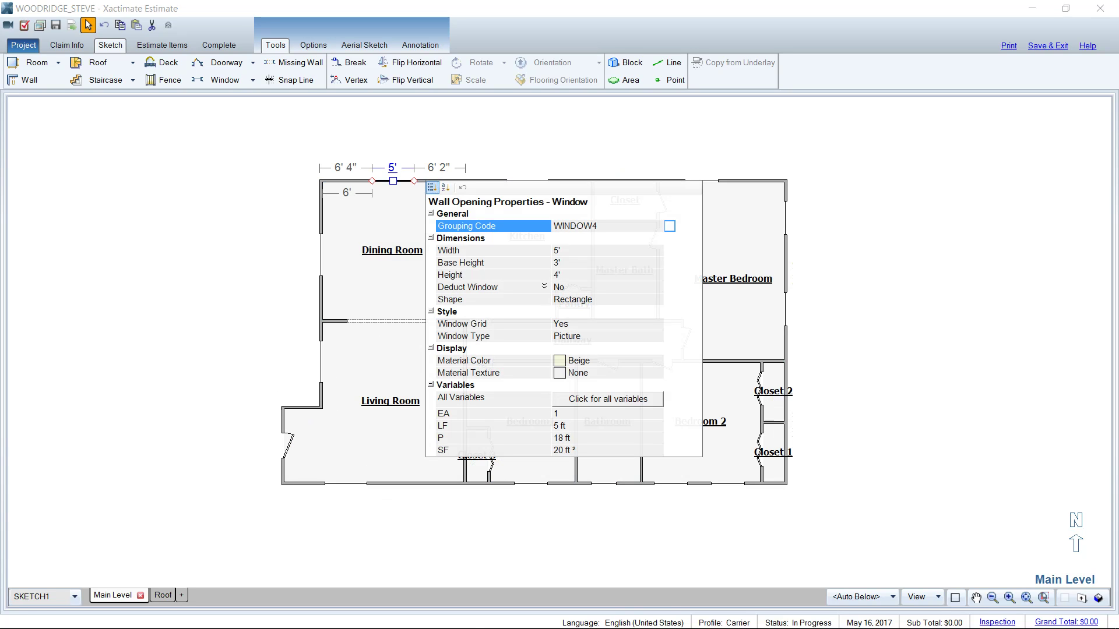
key(Escape)
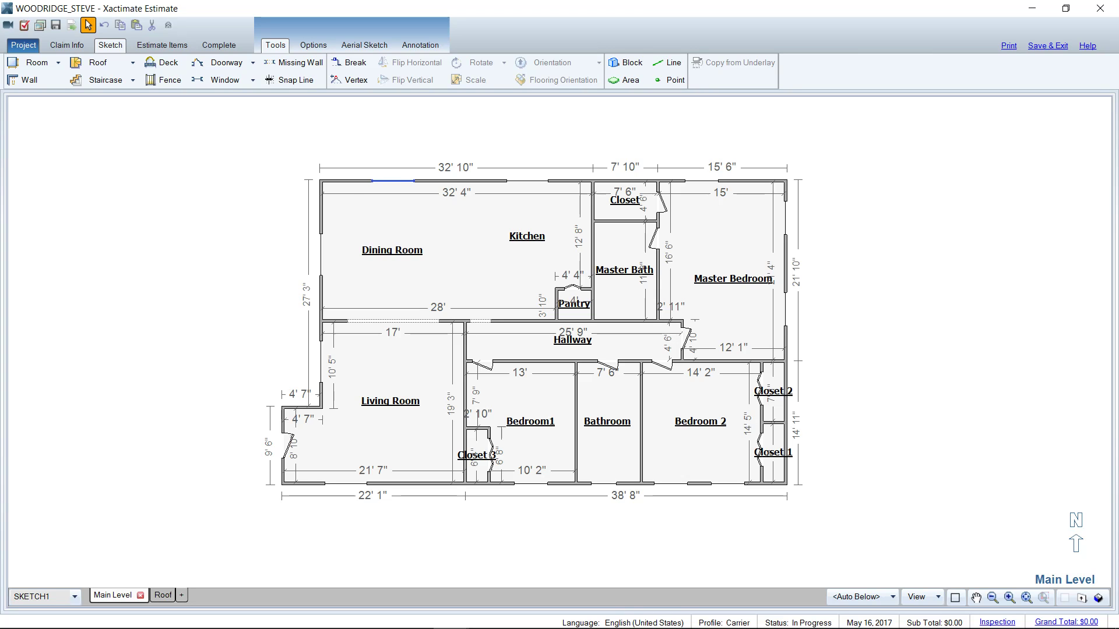
click(428, 183)
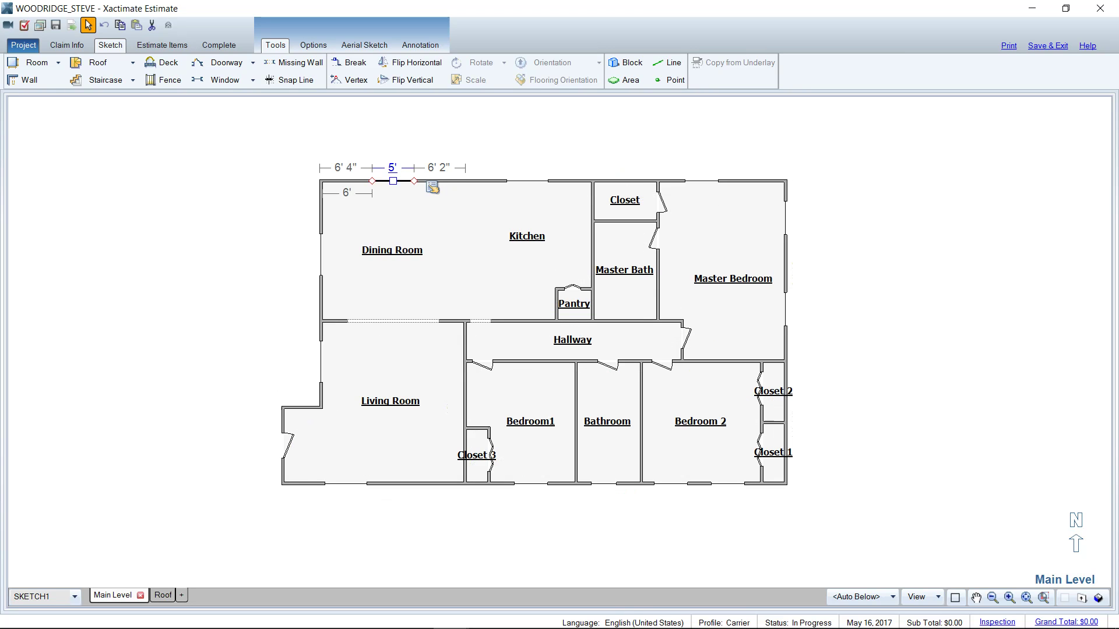
Add the kitchen, Master Bedroom, Bedroom 2 and Bedroom1 exterior windows to the selection.
scroll(432, 186, up, 2)
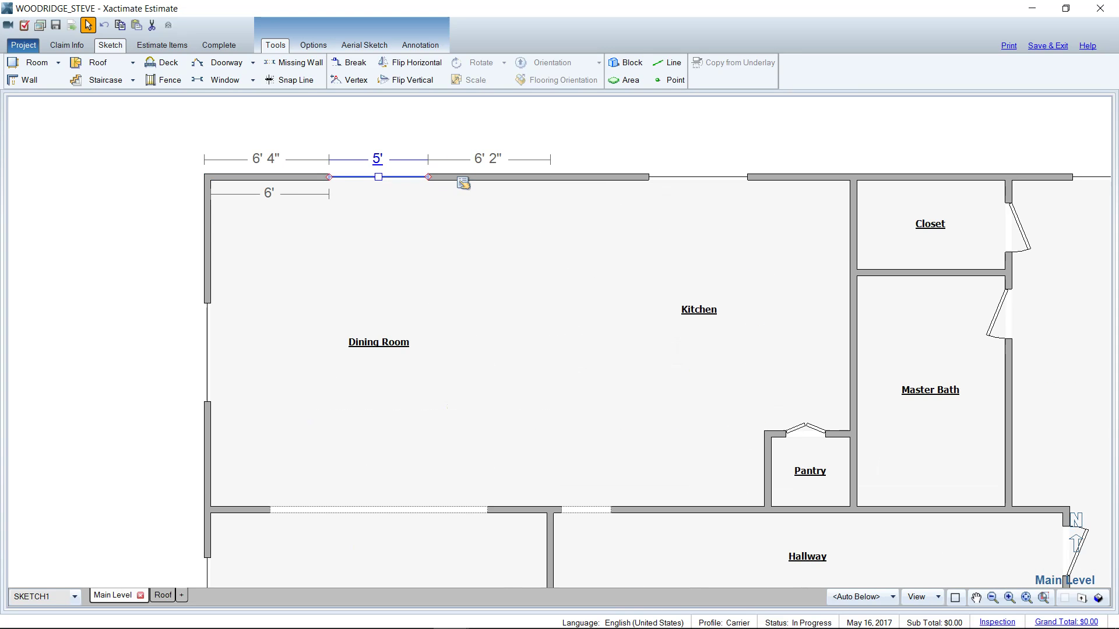
scroll(463, 183, down, 3)
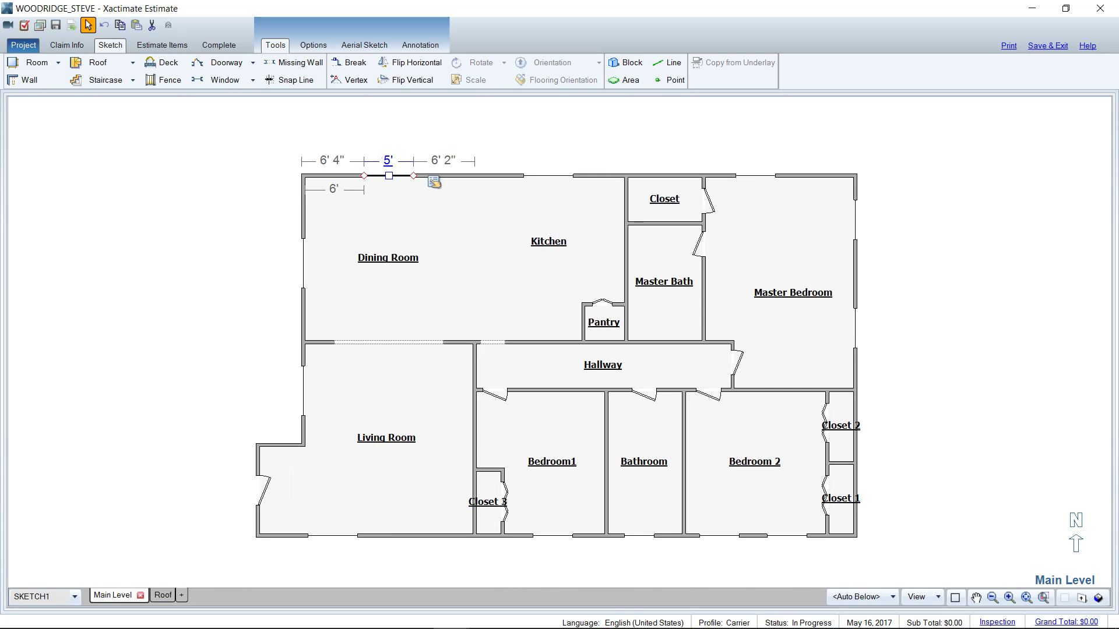
ctrl+click(549, 175)
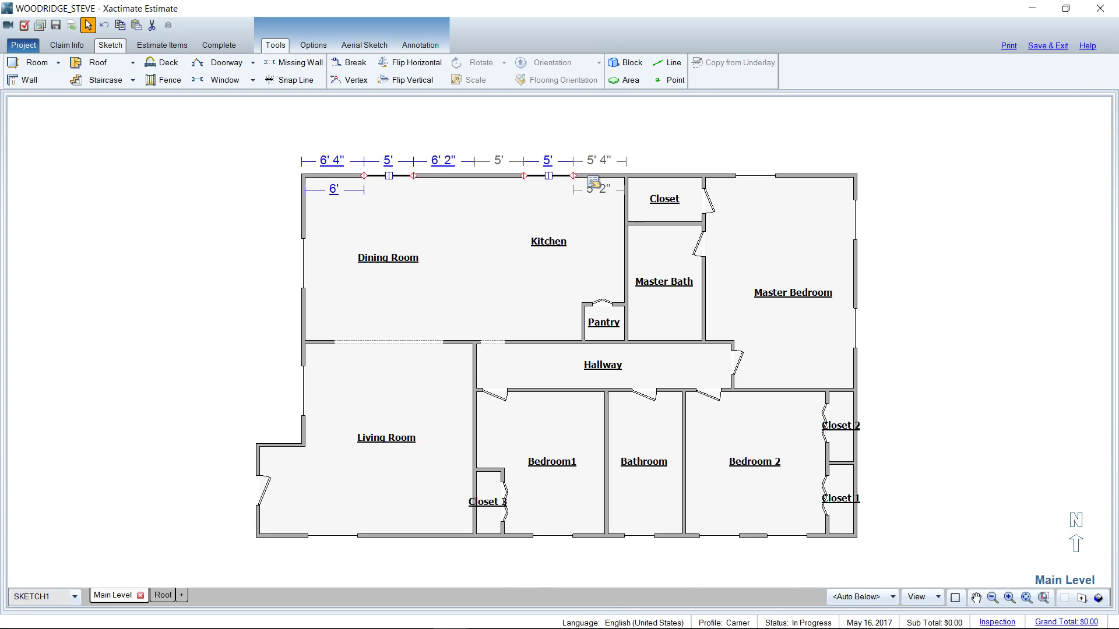
ctrl+click(756, 175)
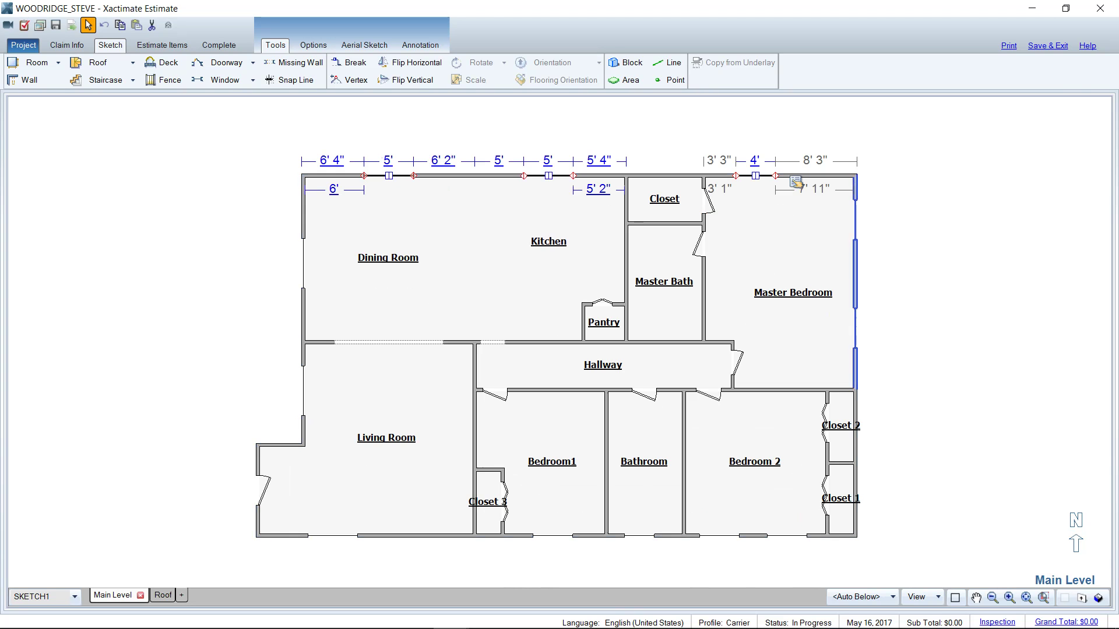
ctrl+click(855, 221)
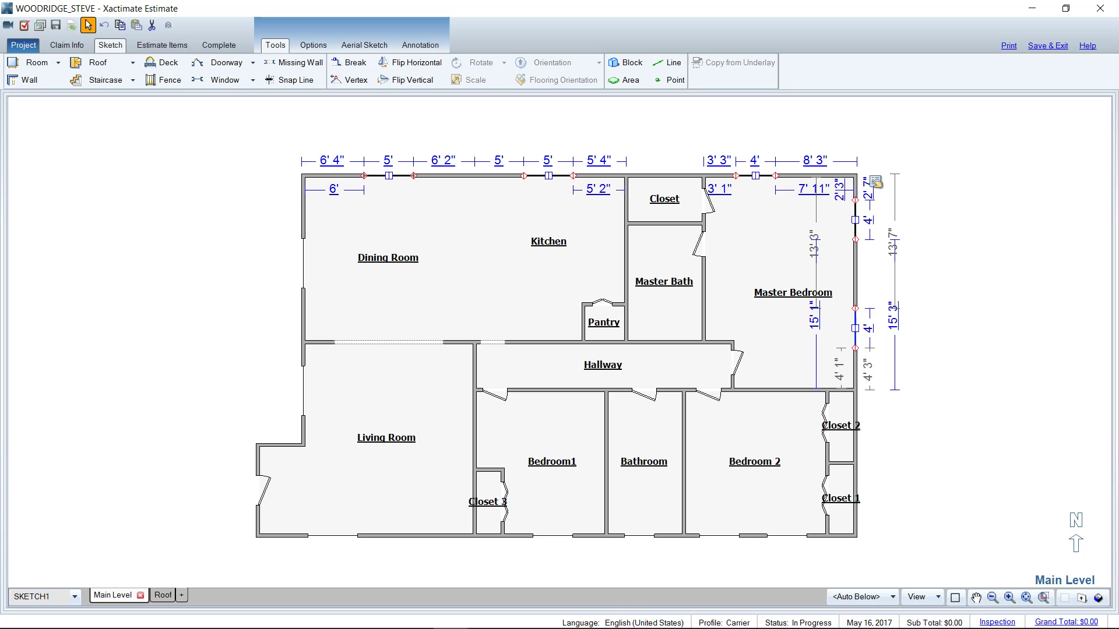
ctrl+click(719, 536)
ctrl+click(552, 535)
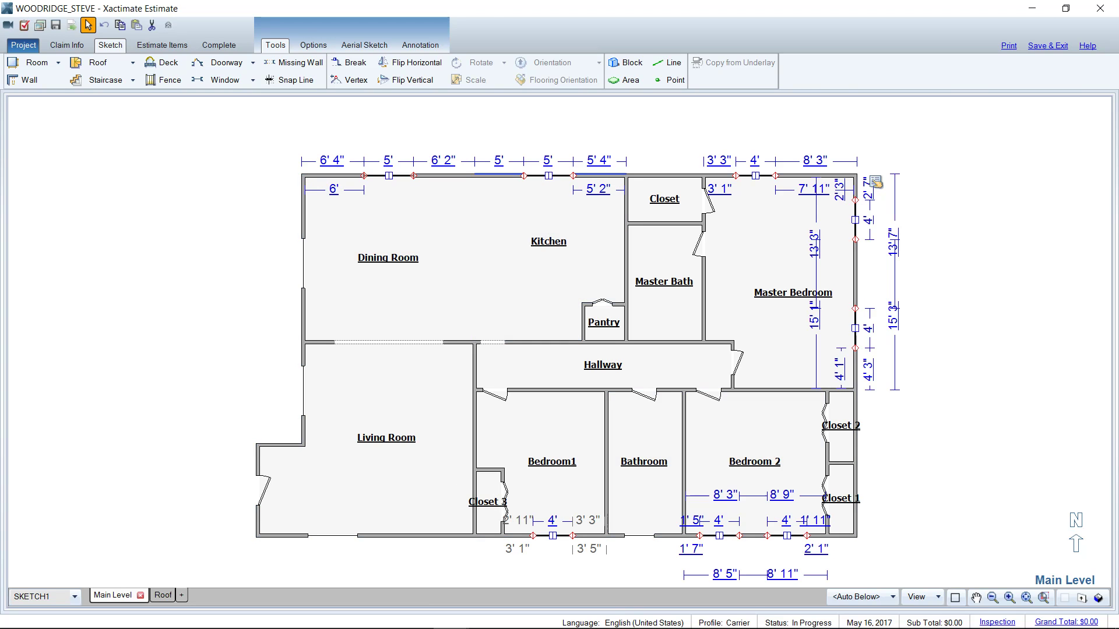
Set the selected windows to 4' wide, 4' high with a 3' base height.
right_click(874, 181)
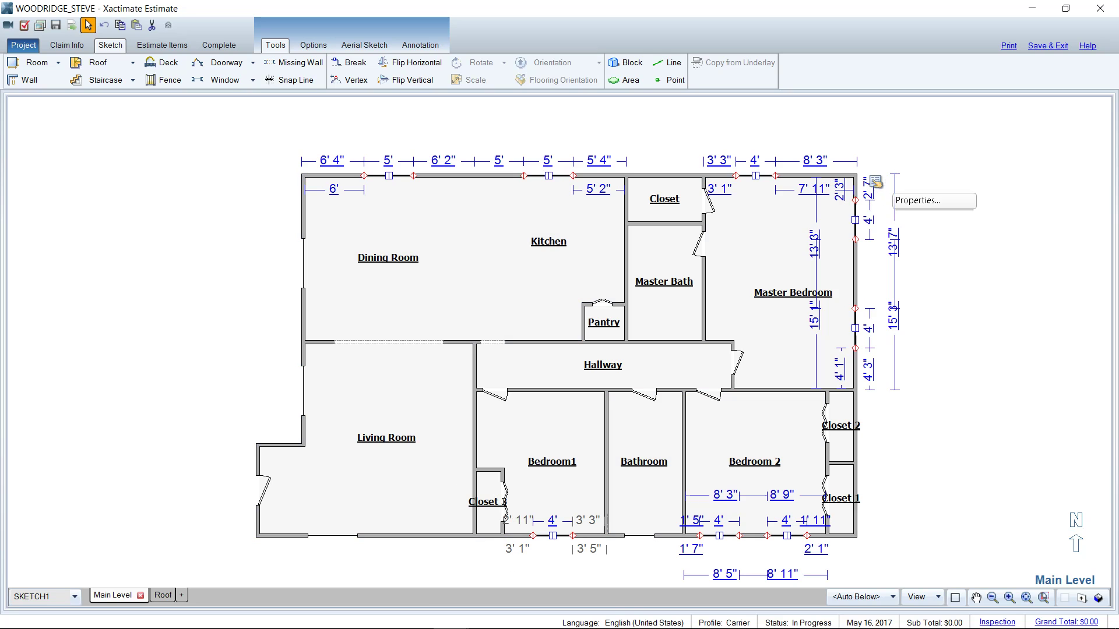
click(918, 201)
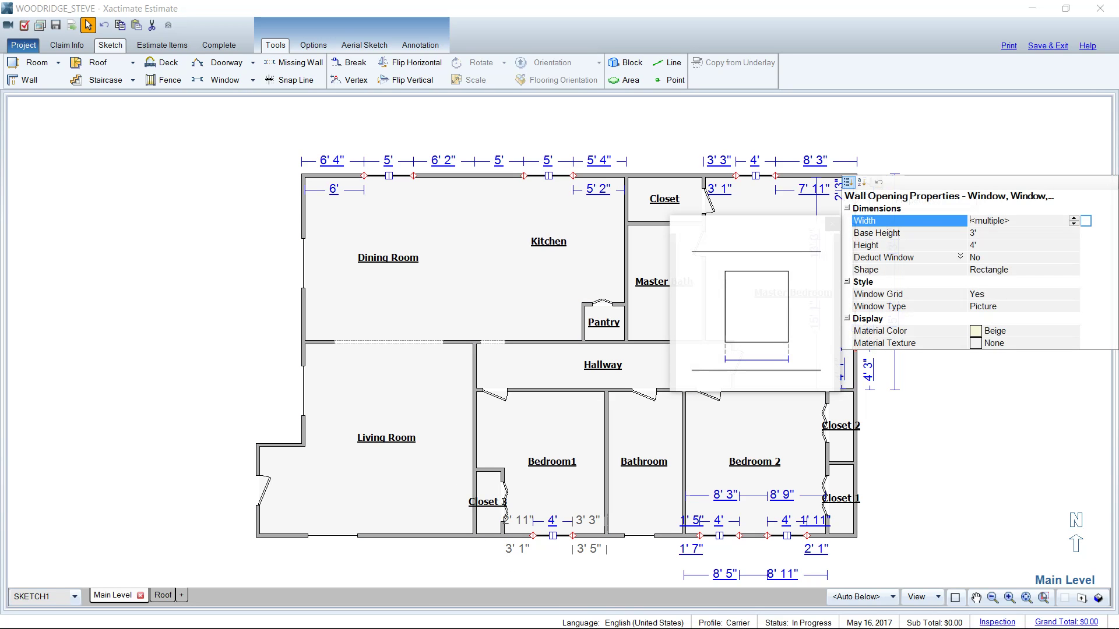
text(45)
key(BackSpace)
key(Tab)
key(Tab)
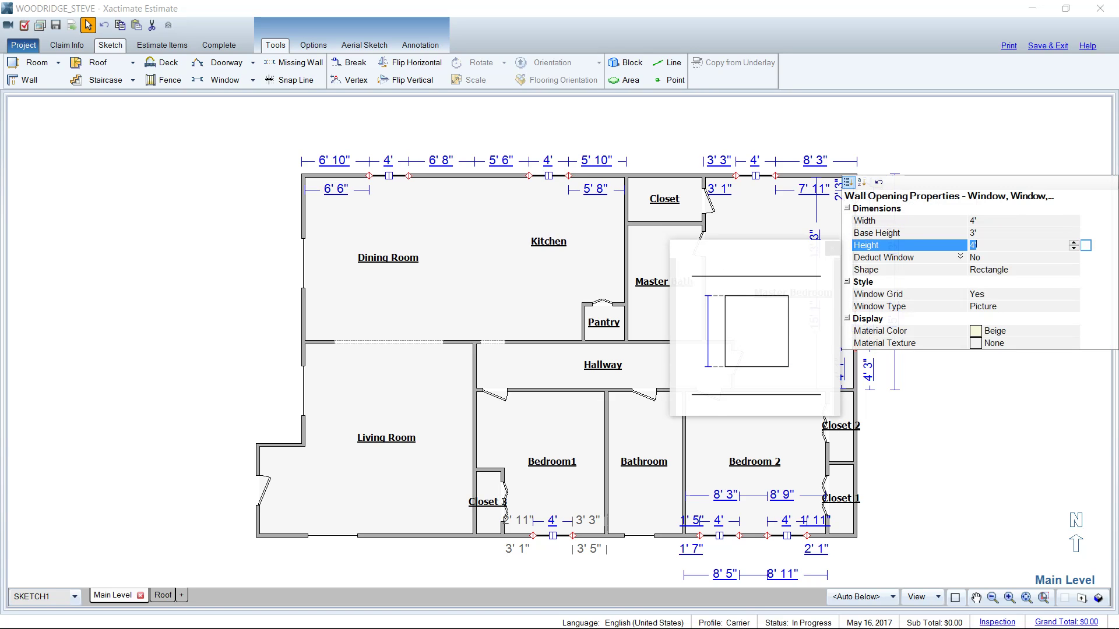
key(shift+Tab)
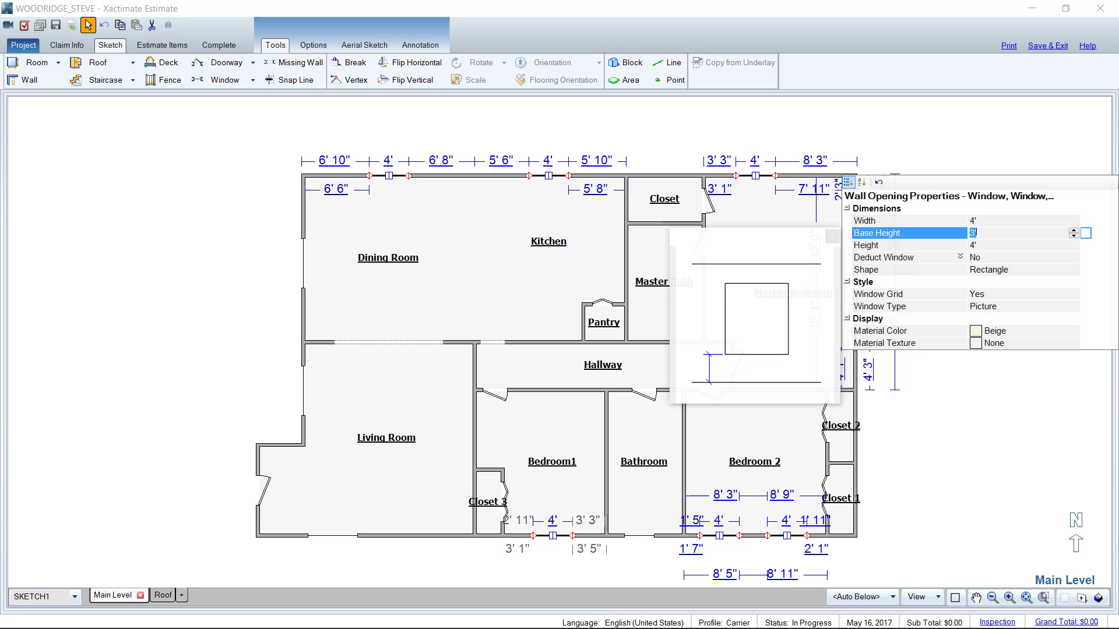
key(Tab)
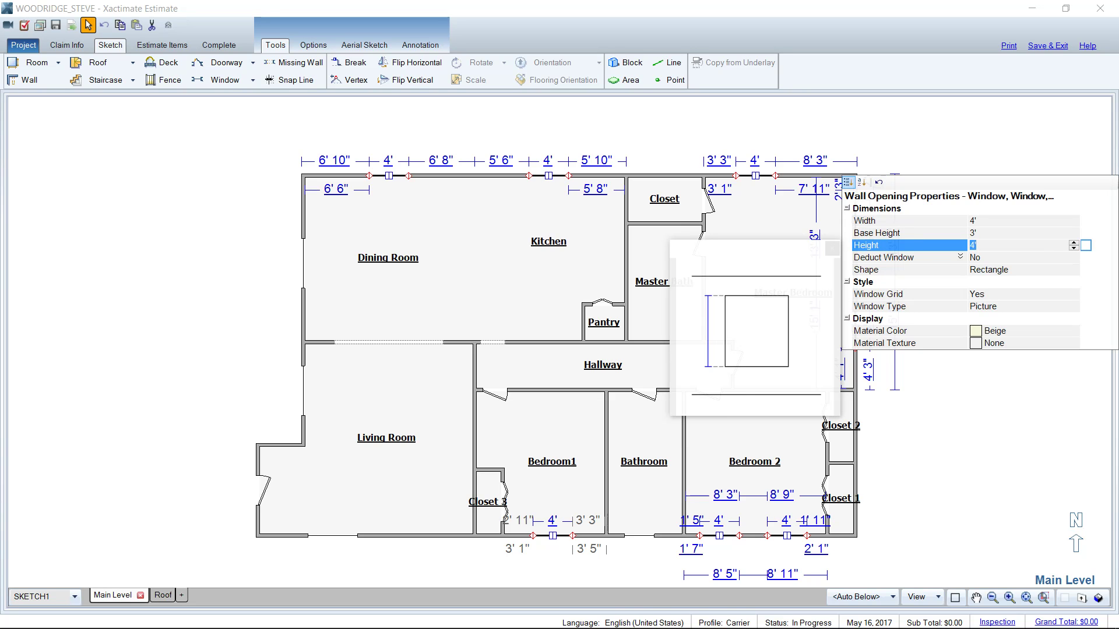
click(960, 257)
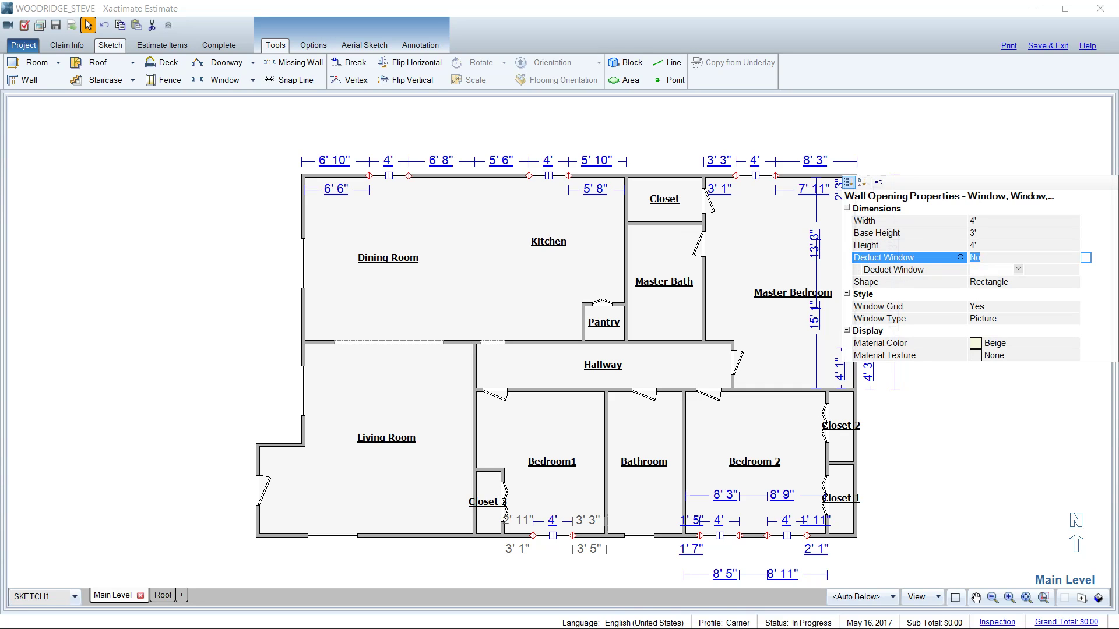
Set Deduct Window to Yes for the selected windows and close the properties panel.
click(894, 269)
key(Down)
click(863, 294)
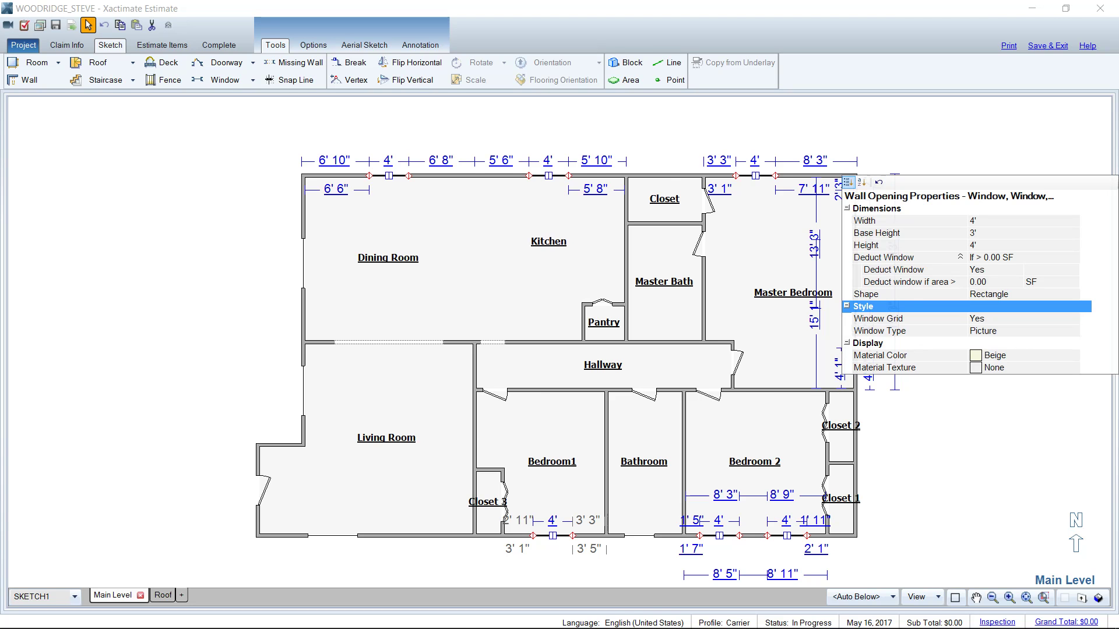
click(428, 177)
click(430, 182)
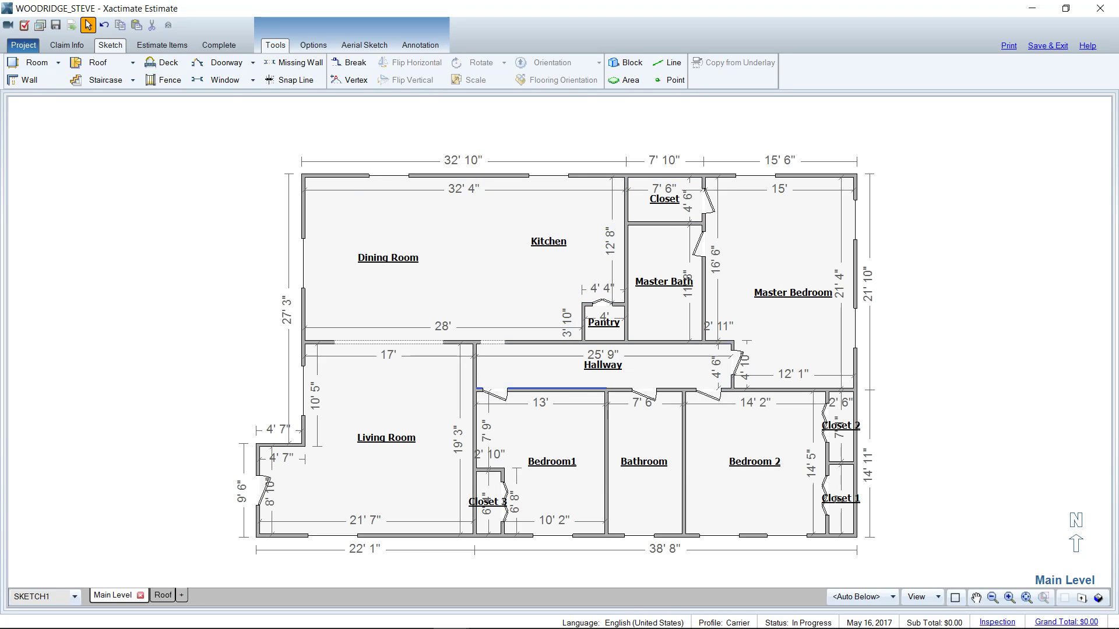
Multi-select the four hallway doors, including the Bedroom1 and Master Bedroom doors.
click(531, 378)
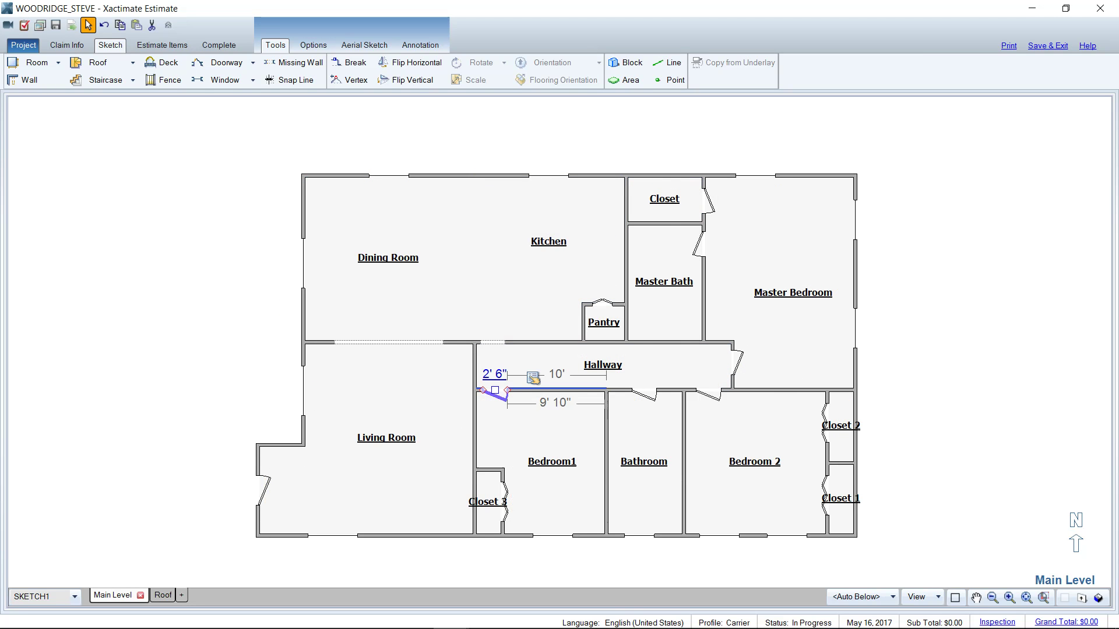
ctrl+click(644, 395)
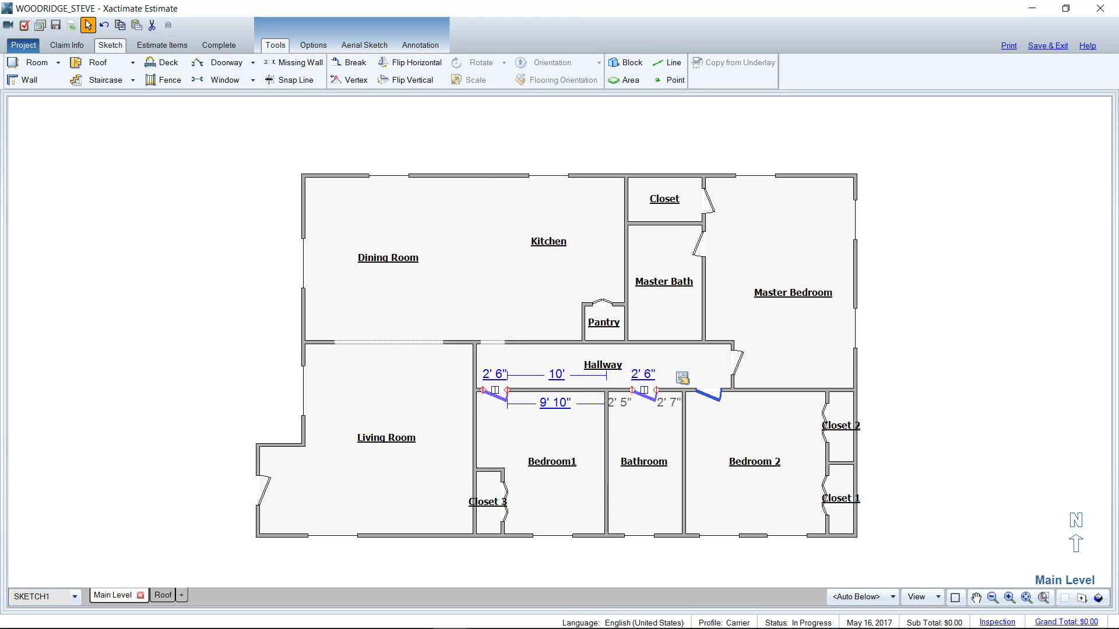
ctrl+click(708, 395)
ctrl+click(735, 363)
Give the selected doors a 3' width and set Deduct Door to Yes.
click(771, 352)
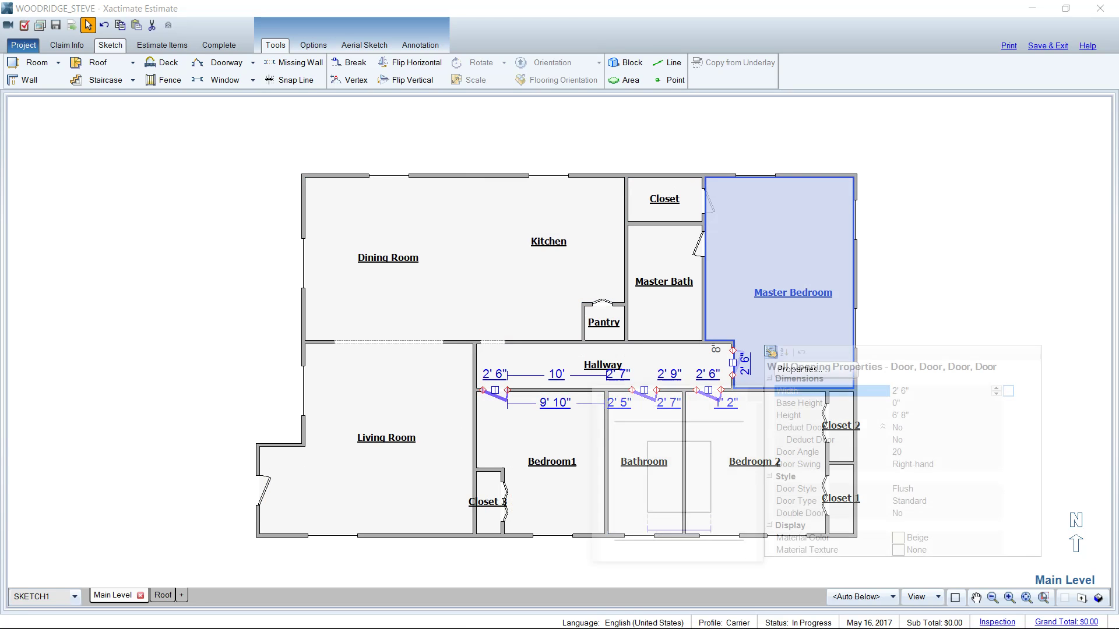
text(3)
click(898, 440)
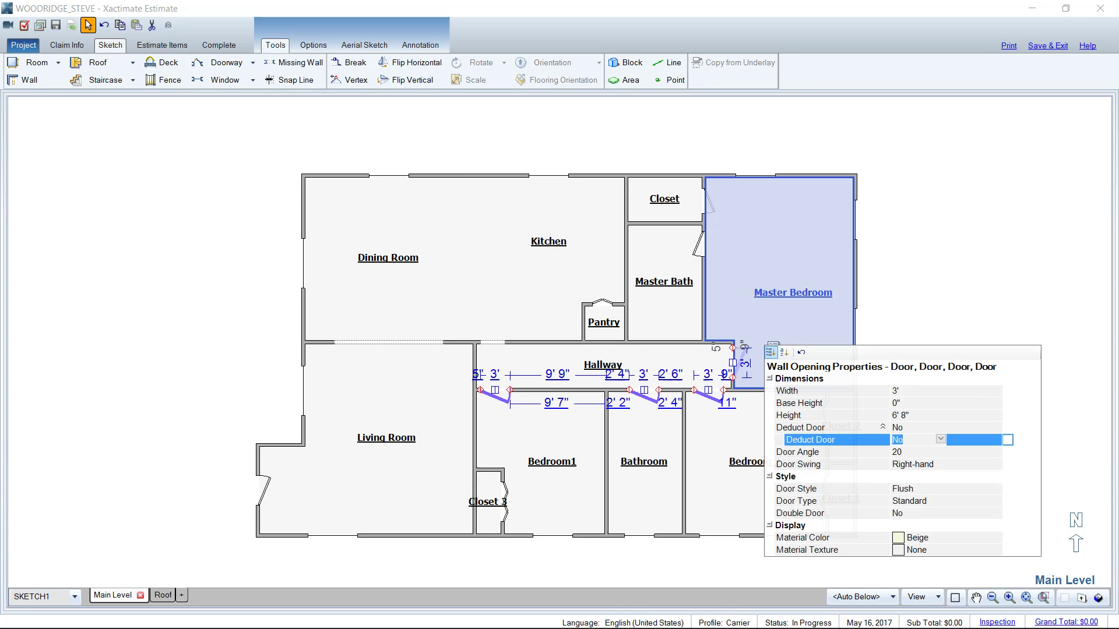
key(Down)
click(898, 452)
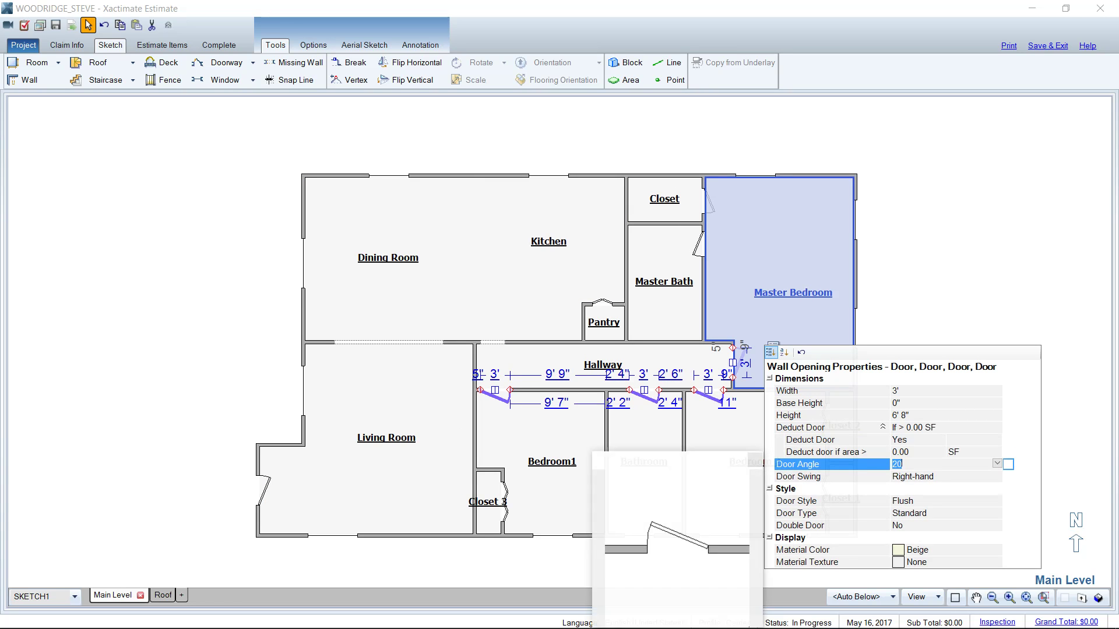